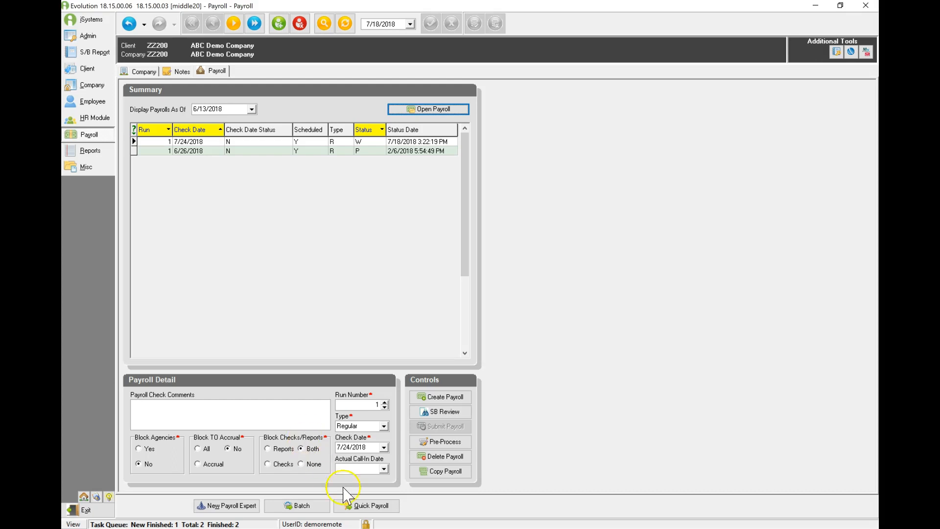
Open the 7/24/2018 payroll's batch and the regular check listed directly below the 22.00-hour entry
click(301, 508)
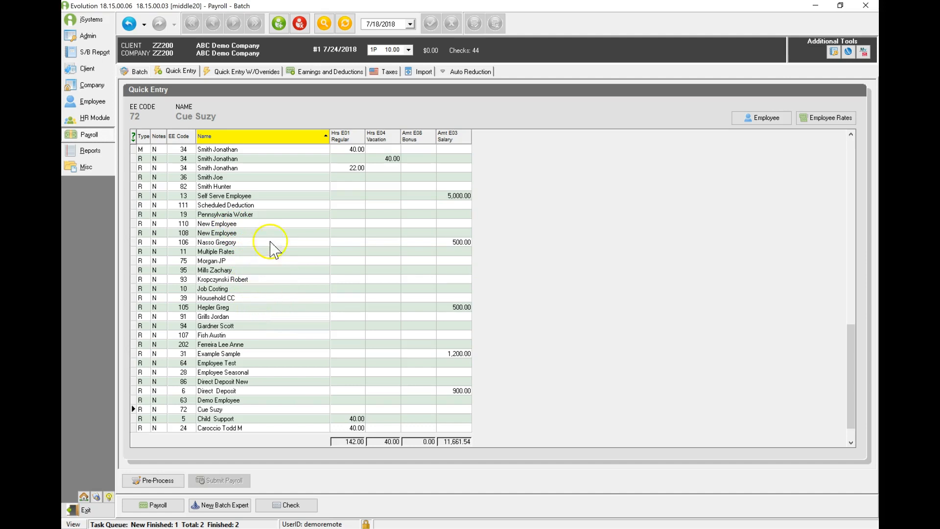
double_click(252, 177)
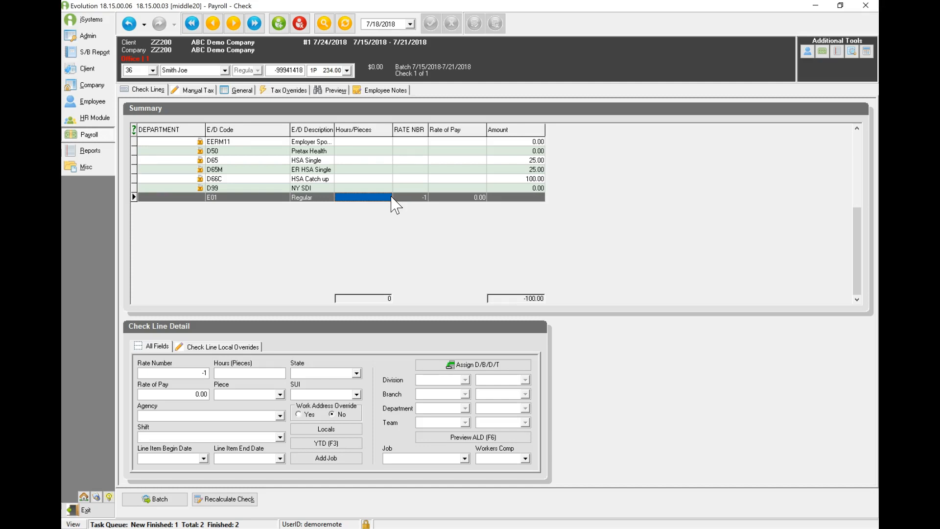
Add JOB, LINE ITEM DATE and TEAM columns to the check lines, placing date and job after Hours/Pieces and team after RATE NBR
right_click(375, 130)
mouse_move(414, 137)
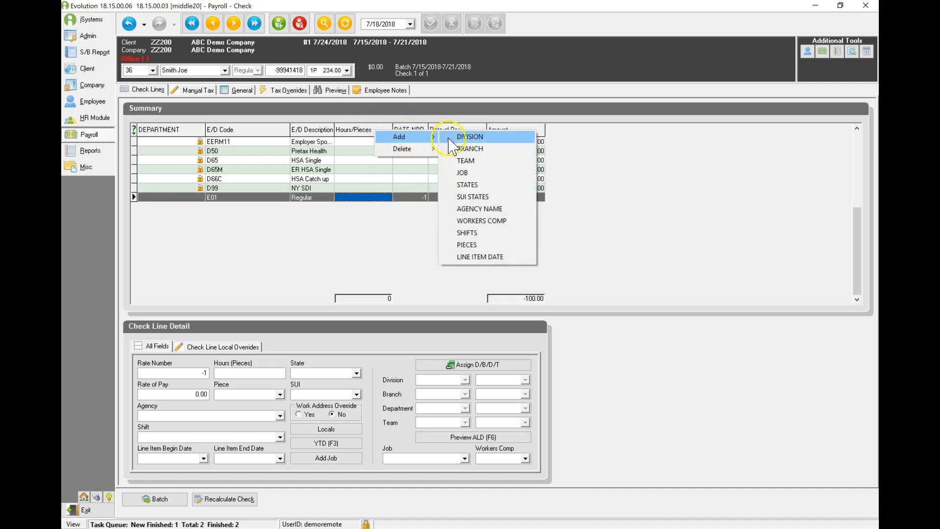
click(477, 173)
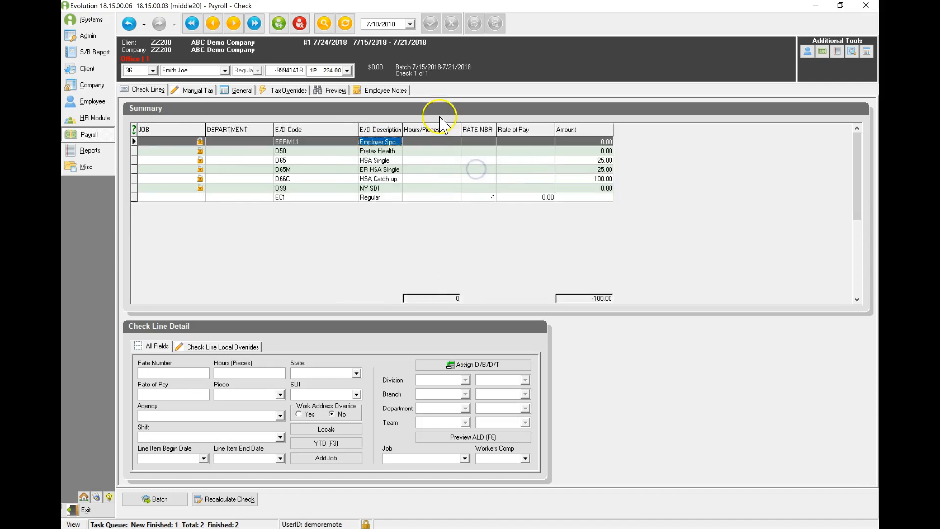
right_click(437, 130)
mouse_move(469, 141)
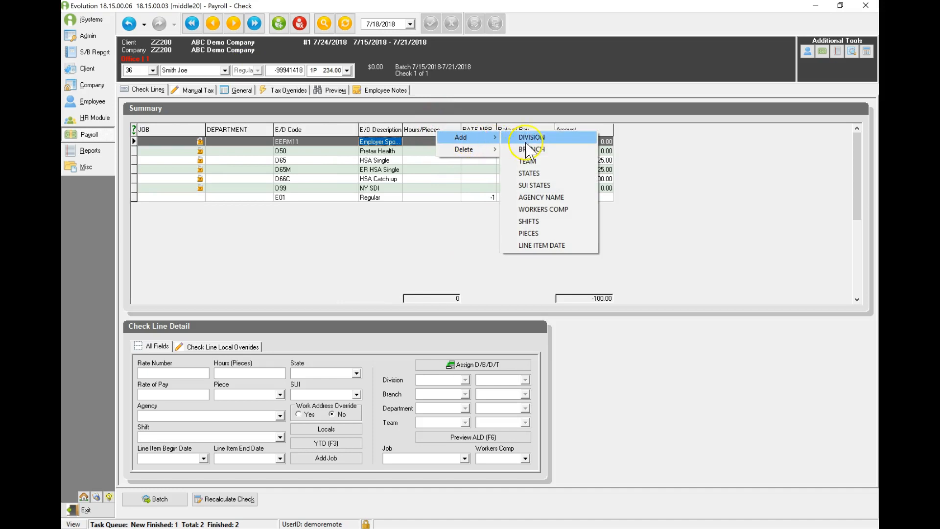
click(532, 245)
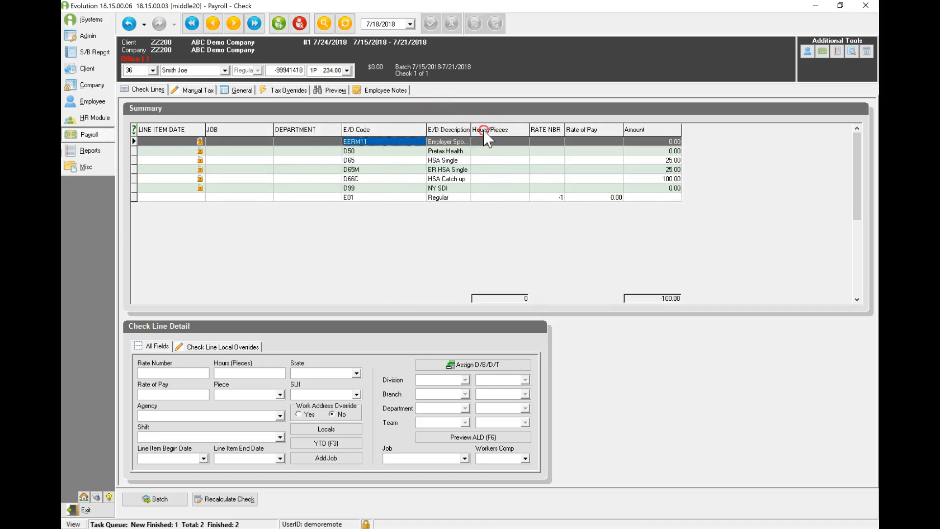
right_click(486, 132)
mouse_move(509, 142)
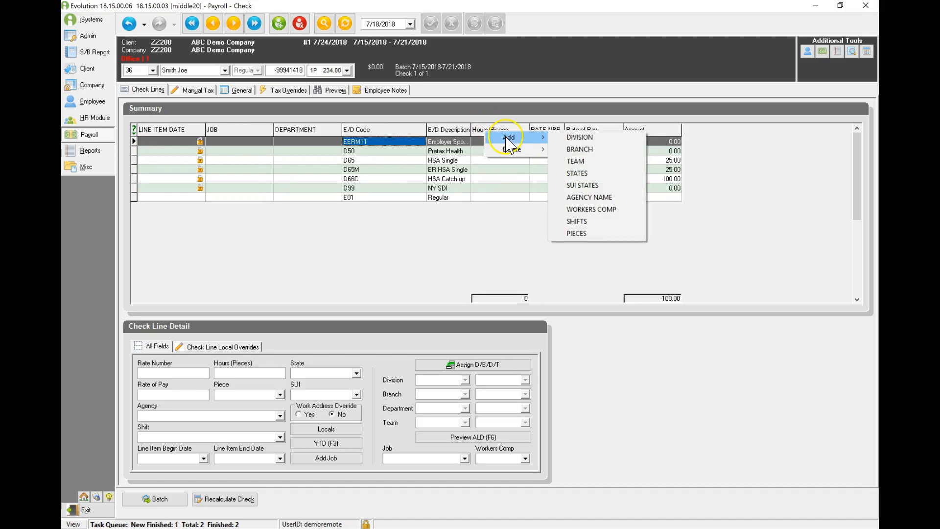
click(577, 161)
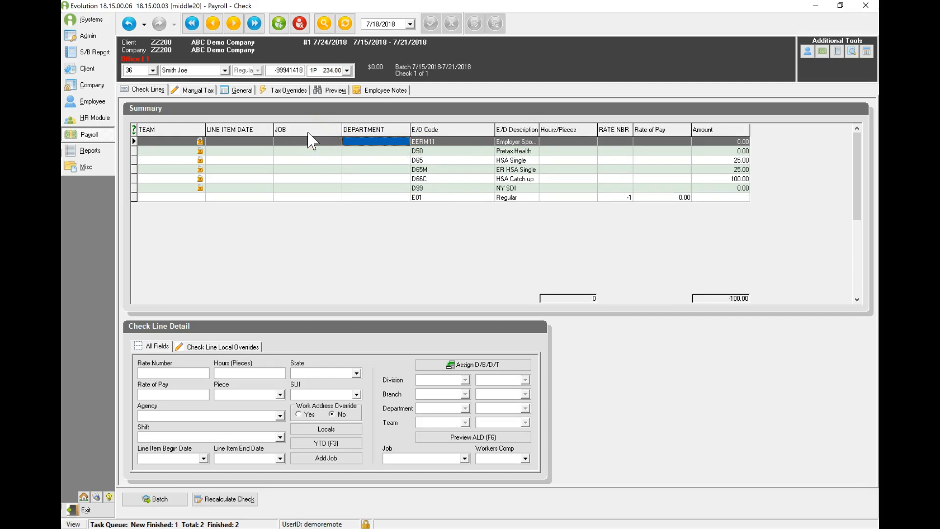
drag(308, 133, 574, 130)
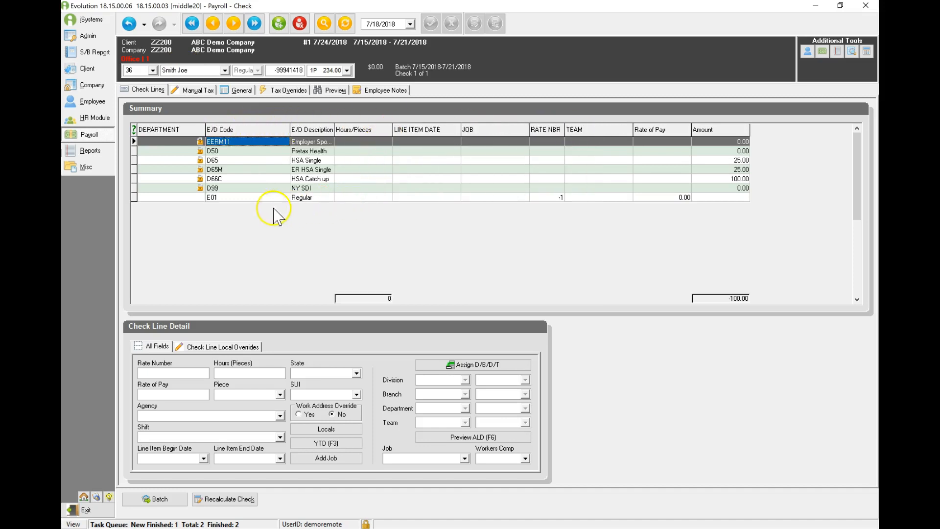
Enter 8 hours on the E01 Regular check line and set its line item date to 7/16/2018
click(356, 197)
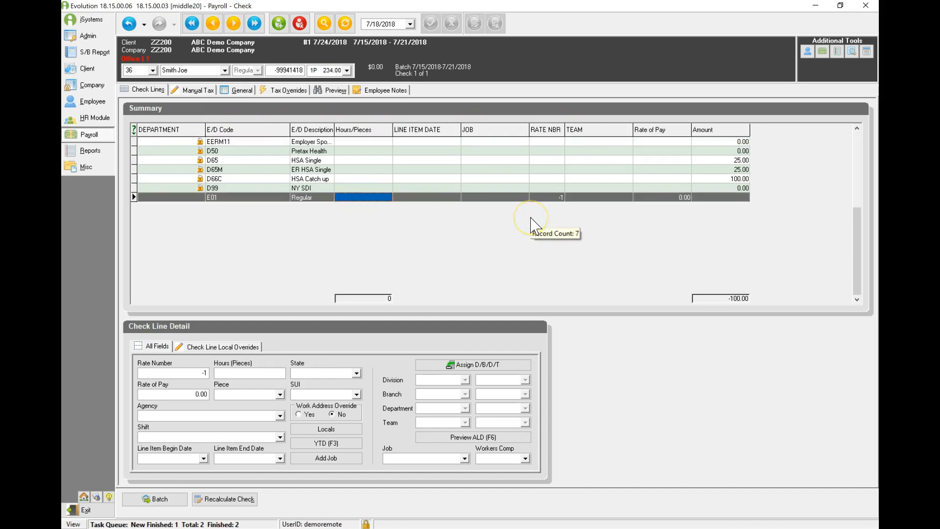
text(8)
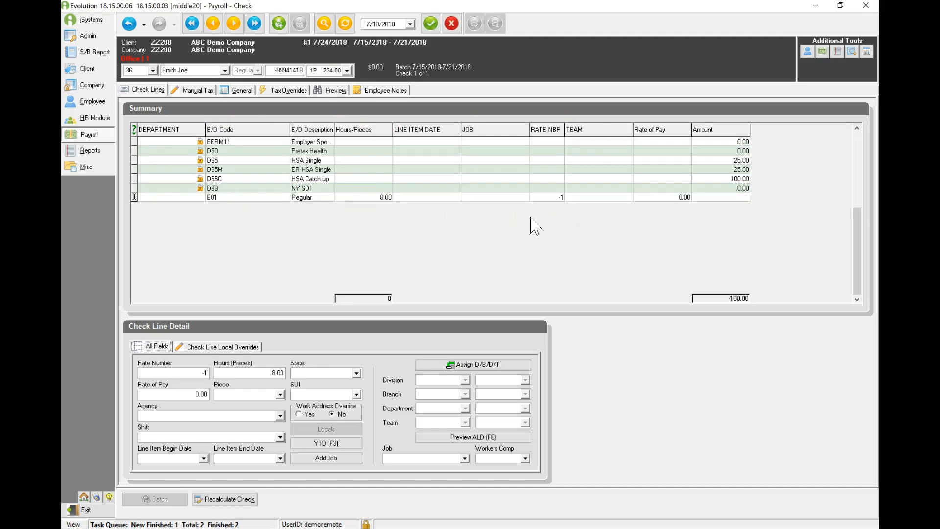
click(451, 196)
click(455, 197)
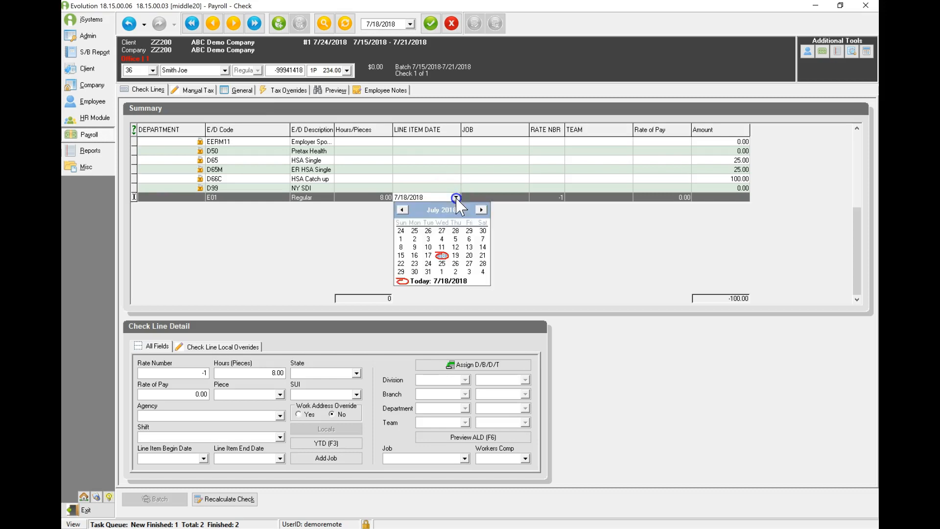
click(414, 255)
Assign the job "new job" and team 1 (Laborer) to the E01 Regular check line
click(501, 198)
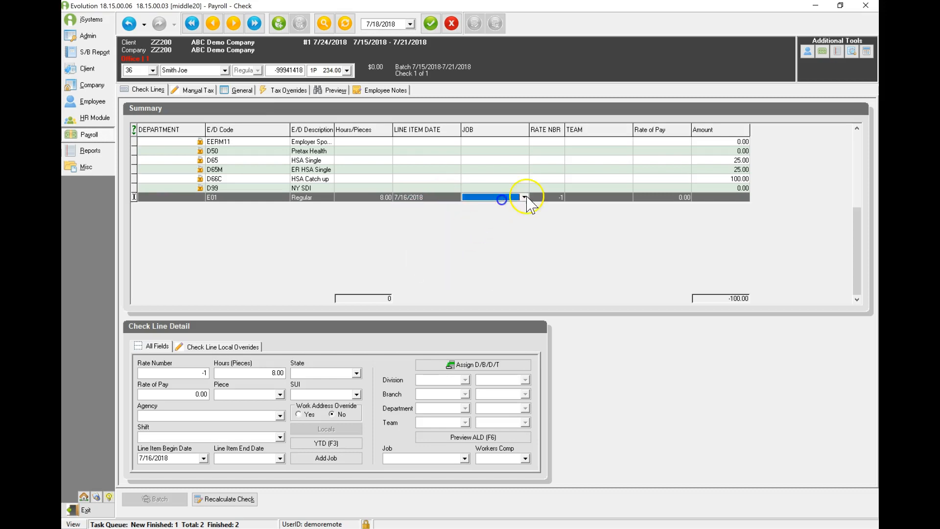
click(524, 197)
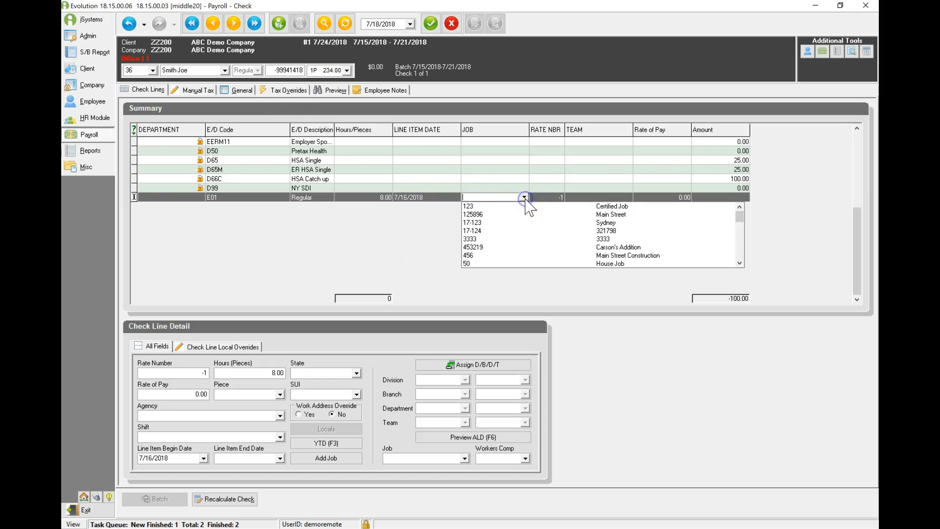
click(740, 237)
drag(740, 237, 740, 252)
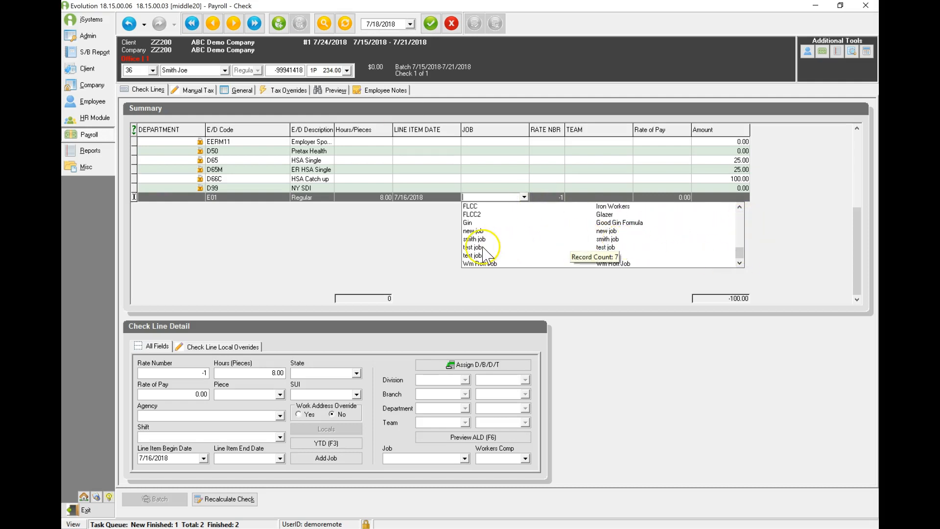
click(478, 231)
click(627, 197)
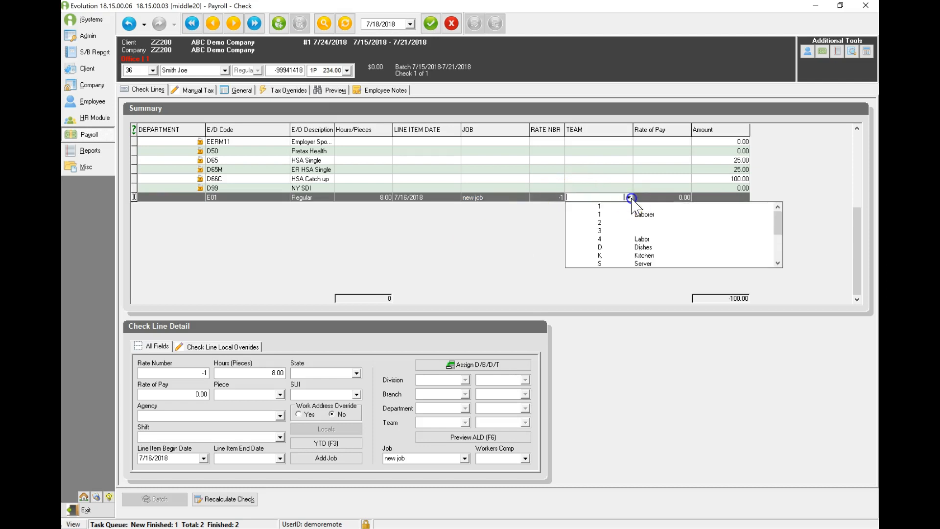
click(641, 216)
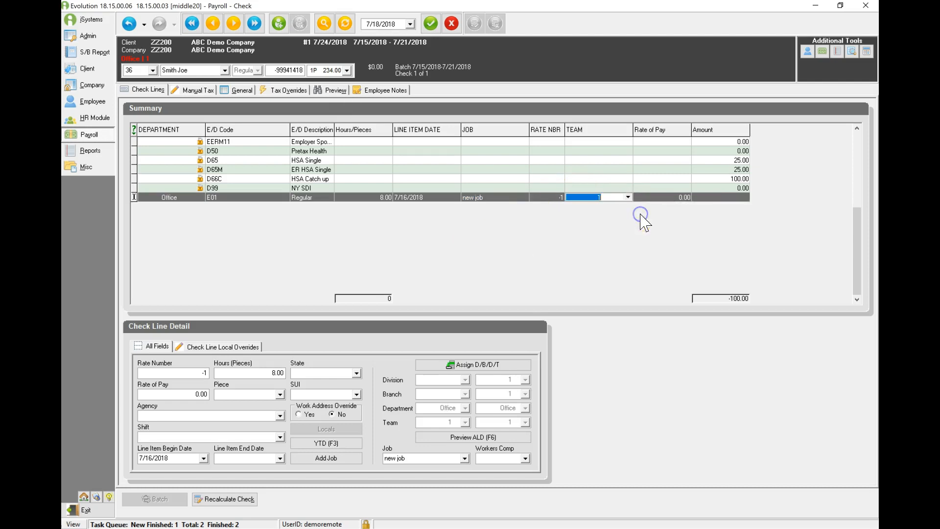
Set the E01 line's rate of pay to 24.00 and commit the line
click(688, 197)
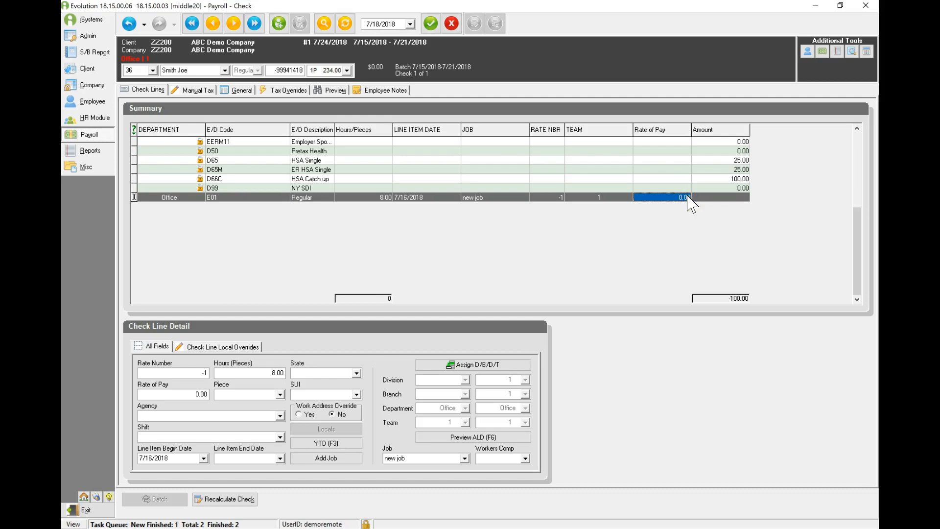
text(24)
key(Tab)
key(Tab)
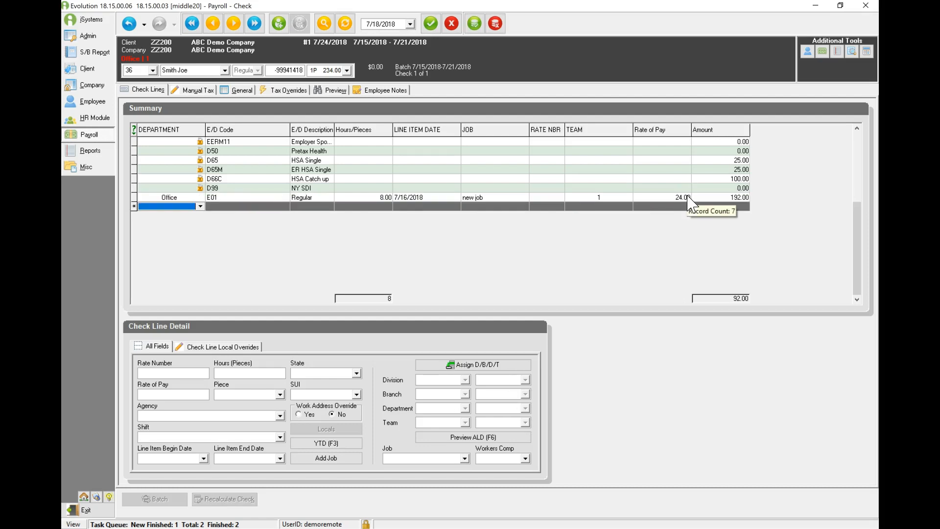
Duplicate the completed E01 Regular check line three times
click(706, 196)
click(706, 197)
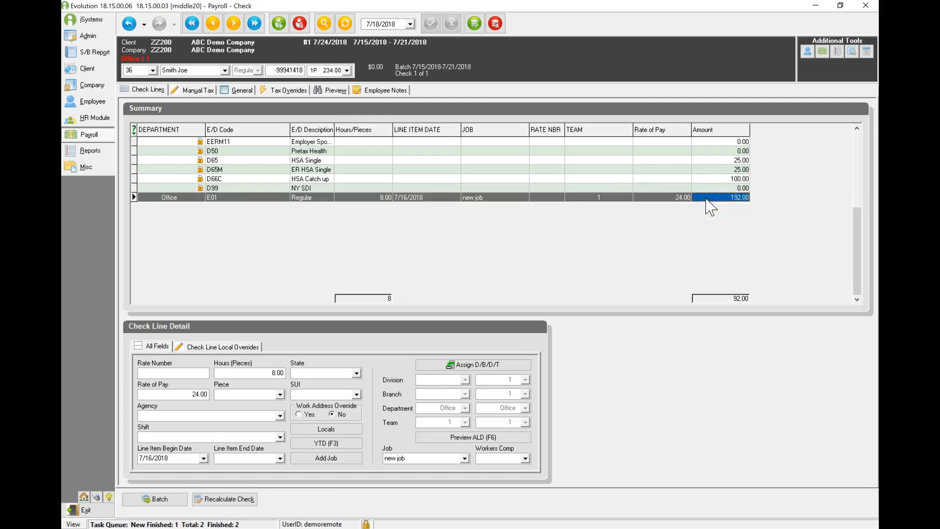
key(ctrl+d)
key(ctrl+d)
key(ctrl+d)
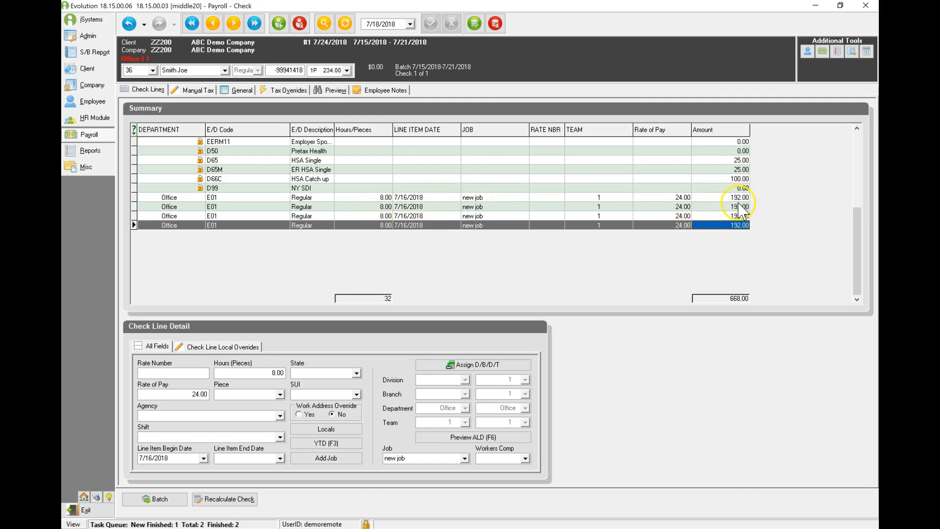
Change the line item date of the second E01 line to 7/17/2018
click(381, 206)
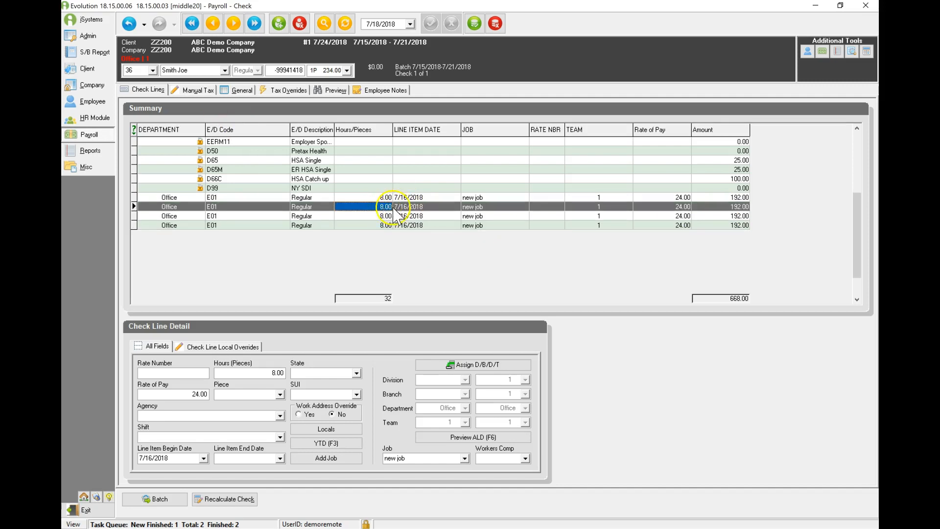
click(440, 207)
click(441, 208)
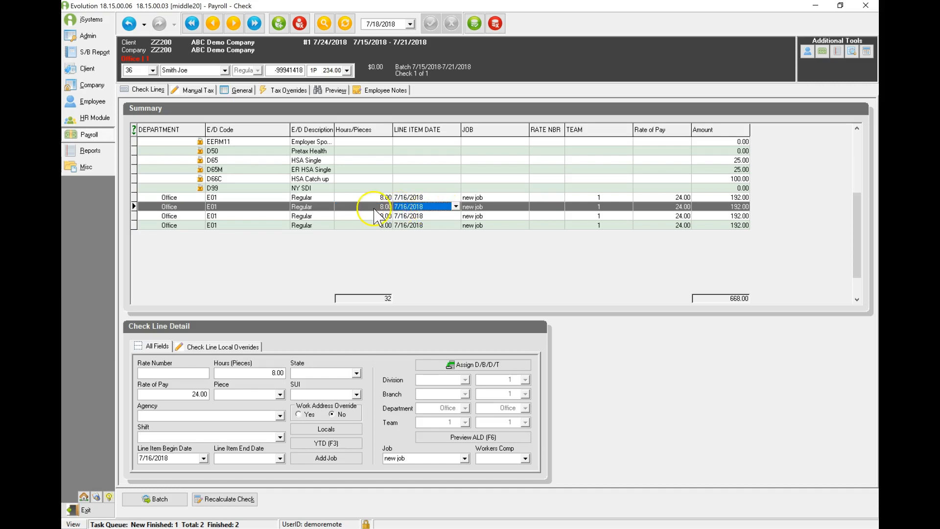
double_click(405, 206)
text(17)
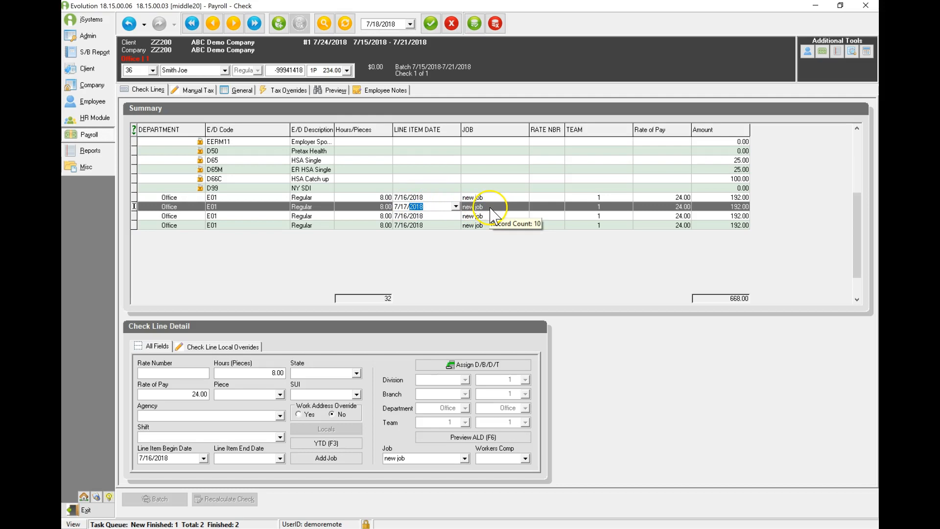
Create the new job code "certified job" and assign it to the 7/17/2018 line
click(512, 206)
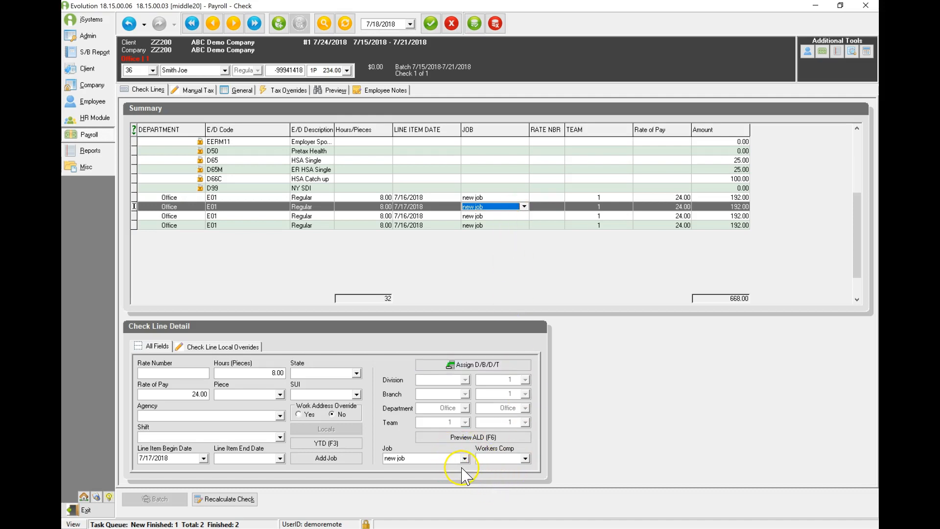
click(325, 460)
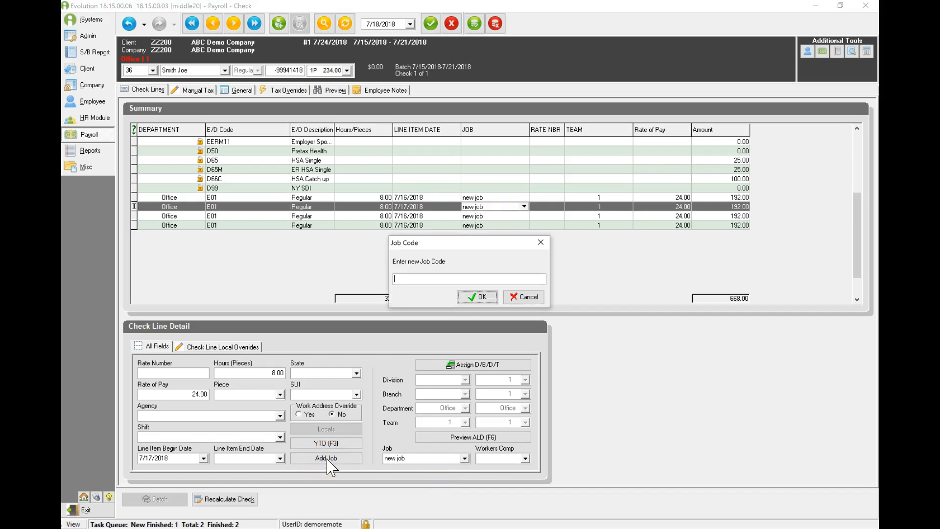
text(certified job)
click(495, 302)
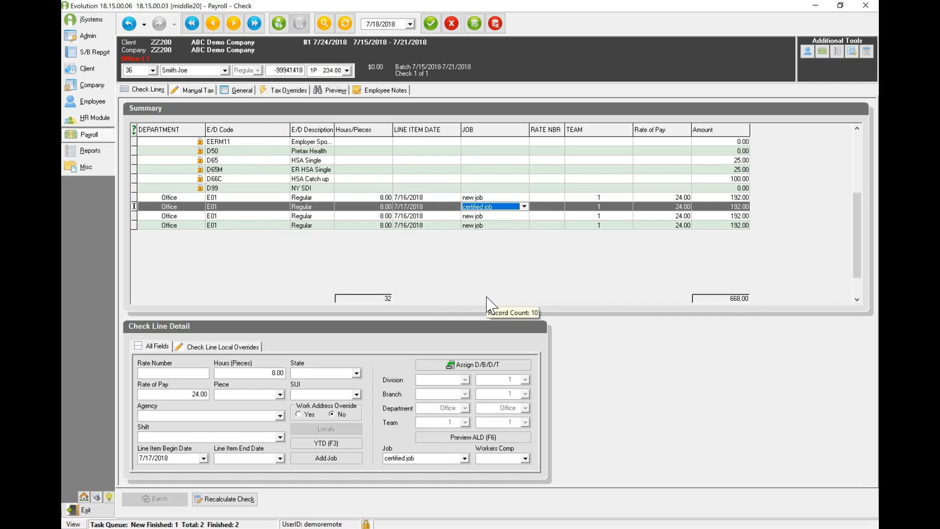
Set the rate of pay on the certified job line to 23.00 and commit the line
click(550, 207)
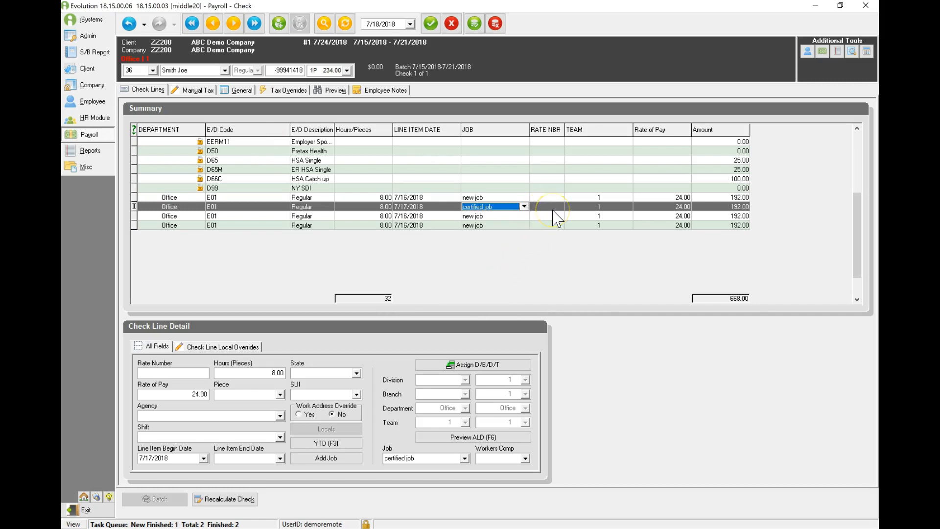
click(620, 206)
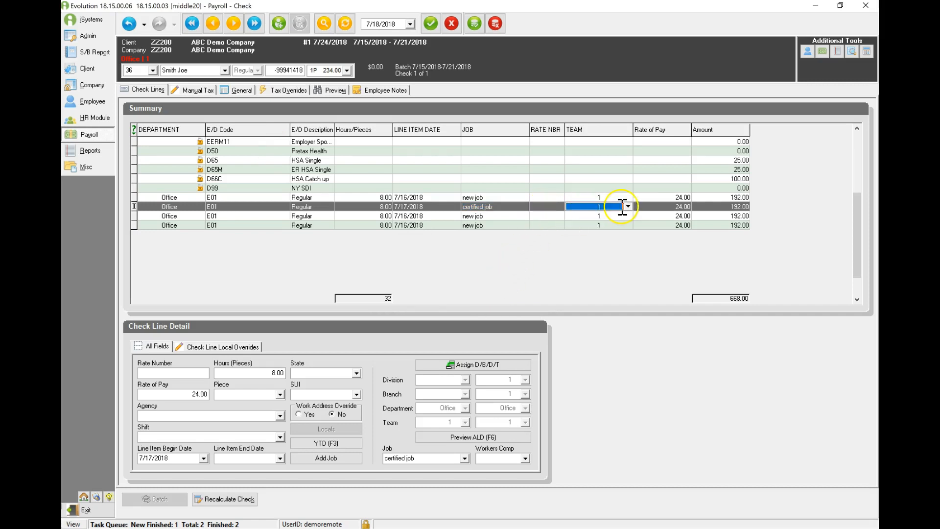
click(675, 206)
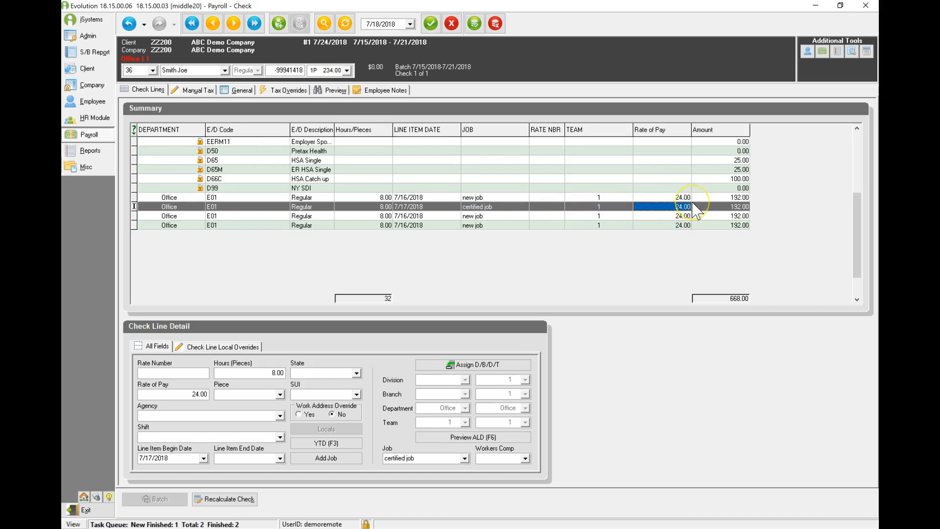
text(2)
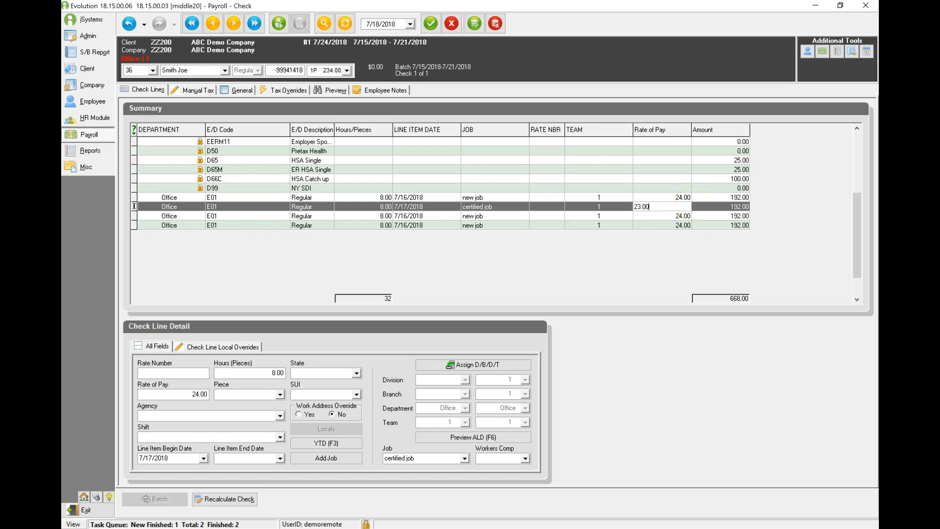
key(Return)
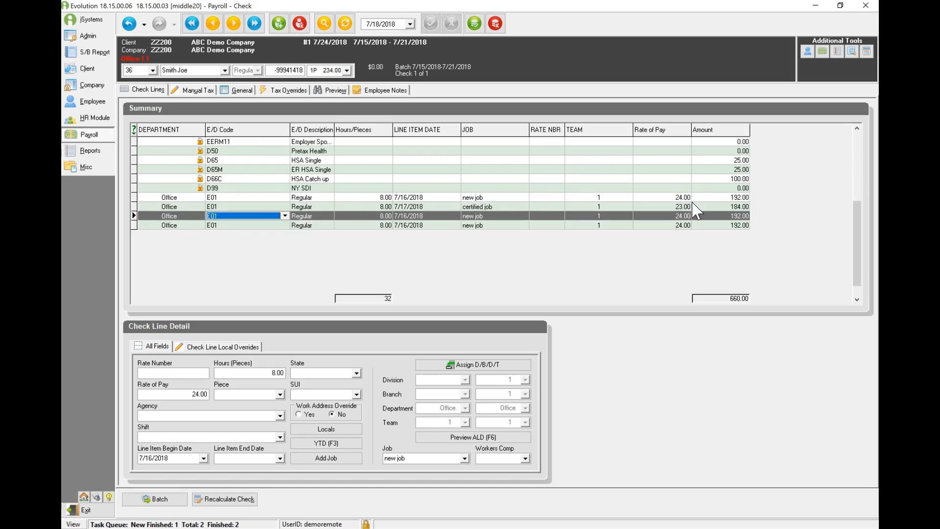
Set the third E01 line to 5 hours with a line item date of 7/18/2018
click(381, 217)
text(5)
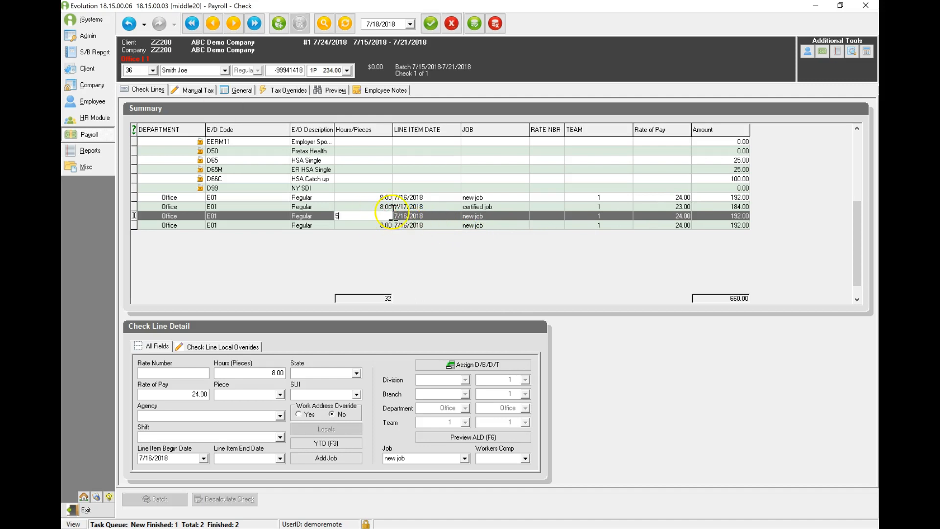
click(401, 223)
click(411, 216)
text(18)
Date the fourth E01 line 7/19/2018 and post the check line changes
click(404, 226)
text(19)
click(513, 225)
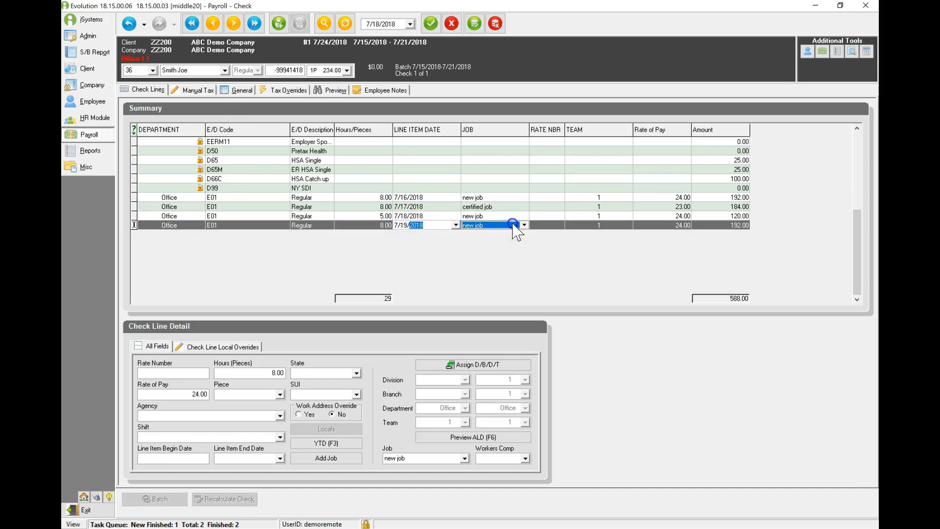
click(430, 27)
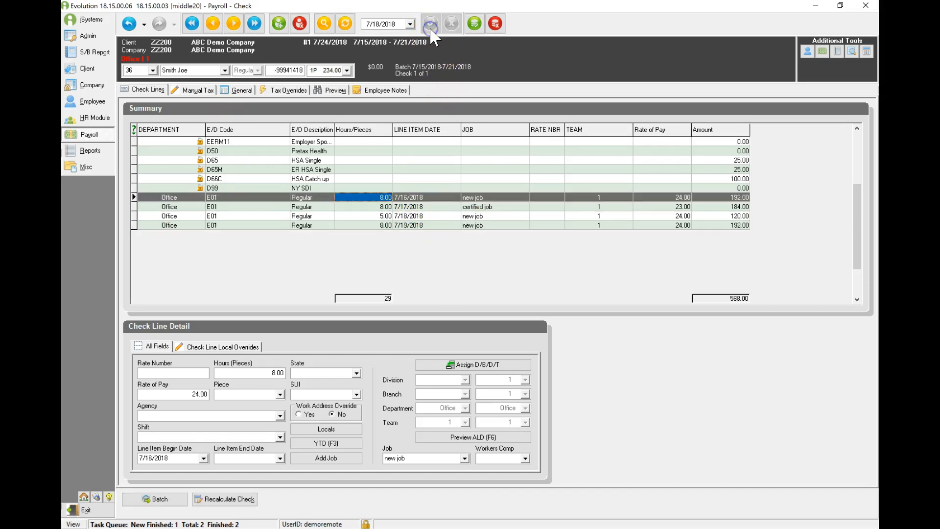
Commit all pending changes on the current check and switch to the check of the next employee in the list
click(478, 24)
click(496, 156)
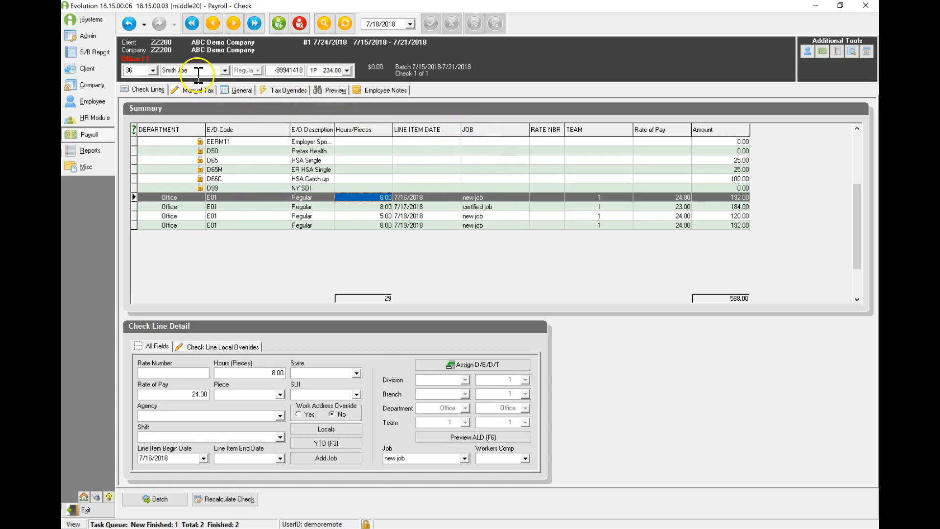
click(214, 70)
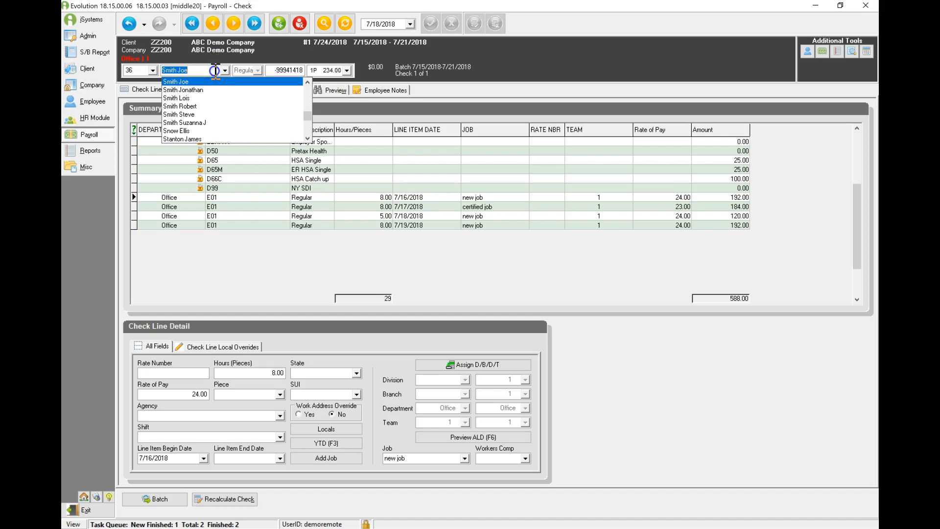
click(507, 57)
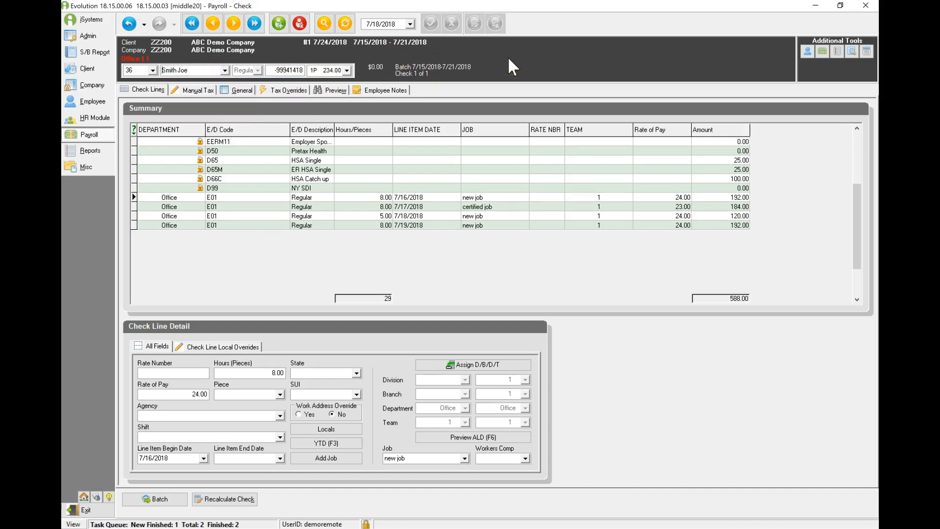
key(Down)
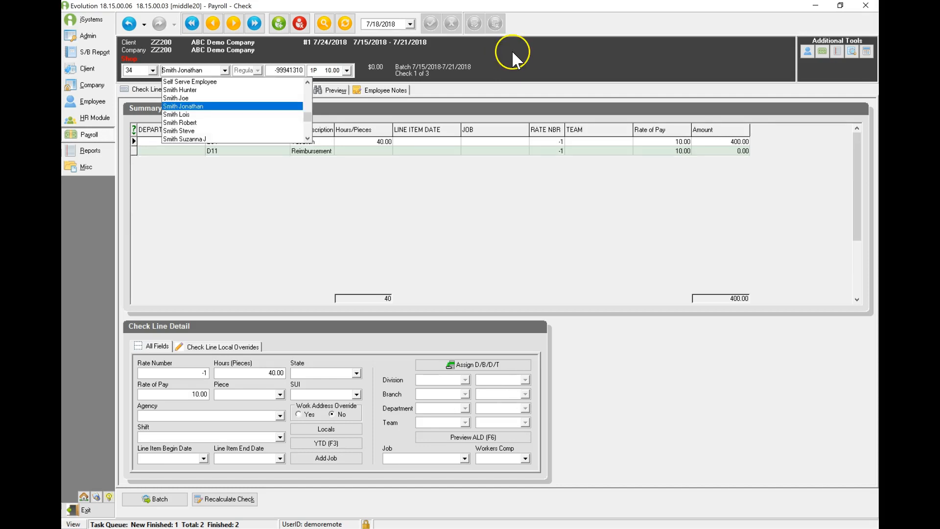
key(Up)
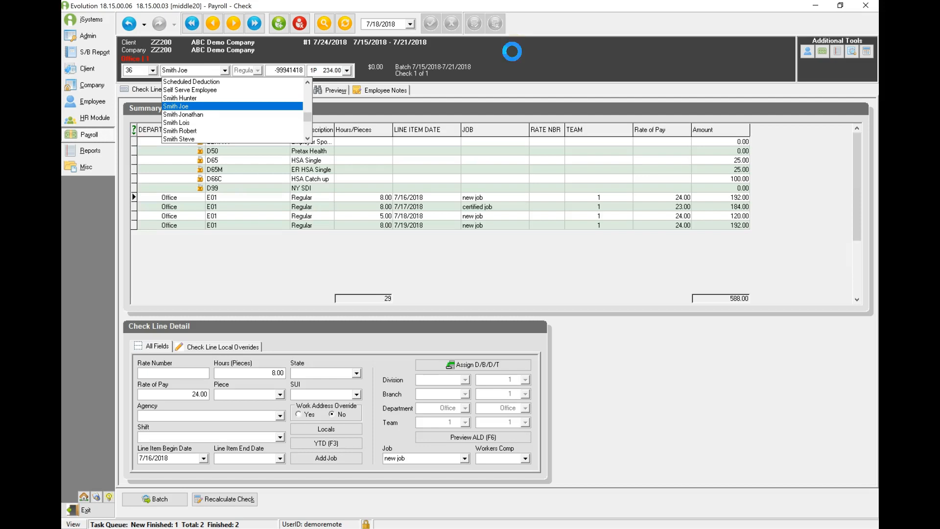
key(Down)
Change the second check line to code E01 with 8 hours and a line item date of 7/20/2018
click(219, 72)
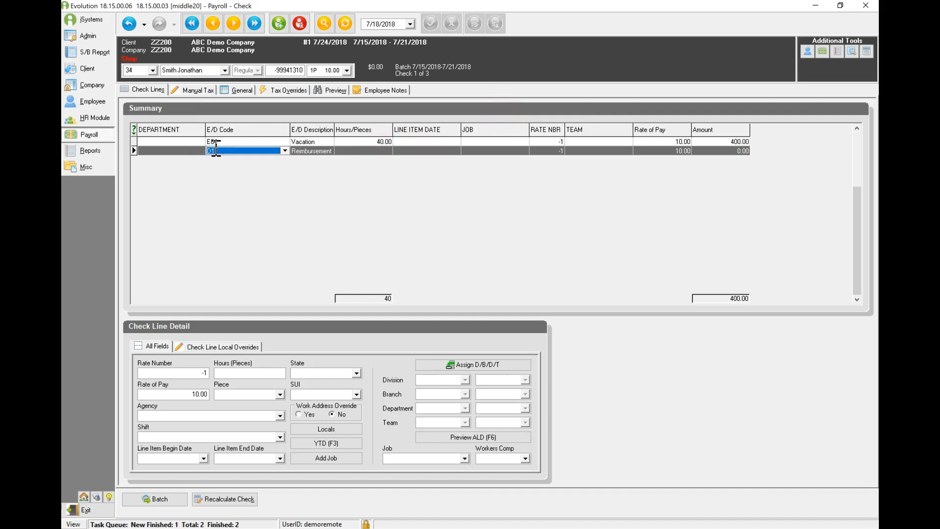
text(E01)
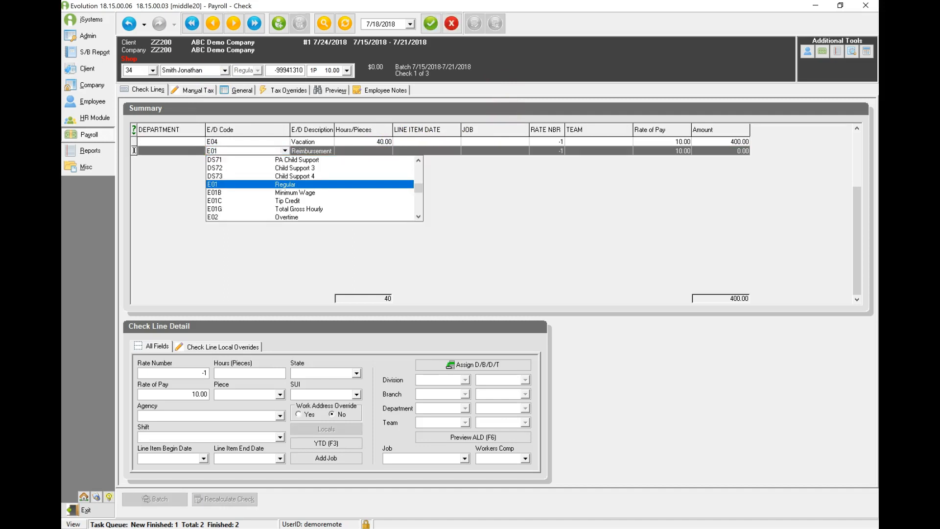
key(Tab)
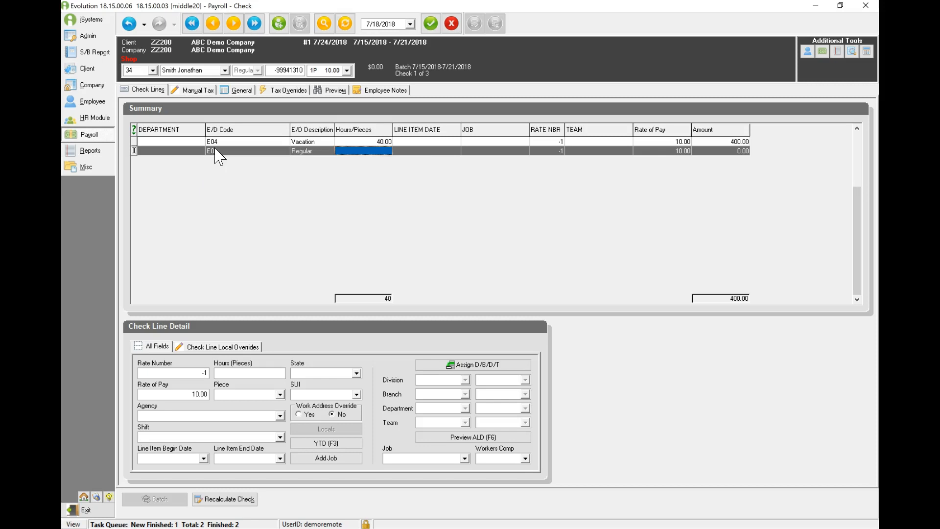
text(8)
key(Tab)
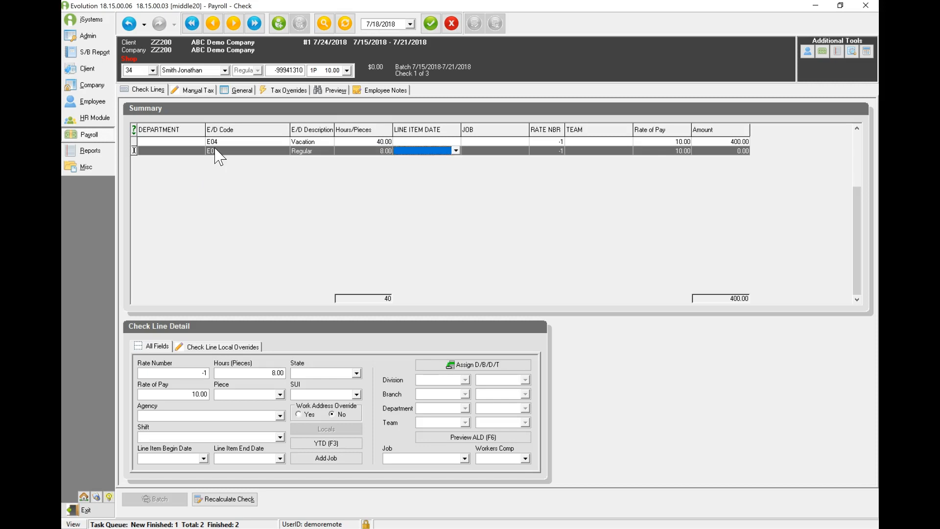
text(7/20/2018)
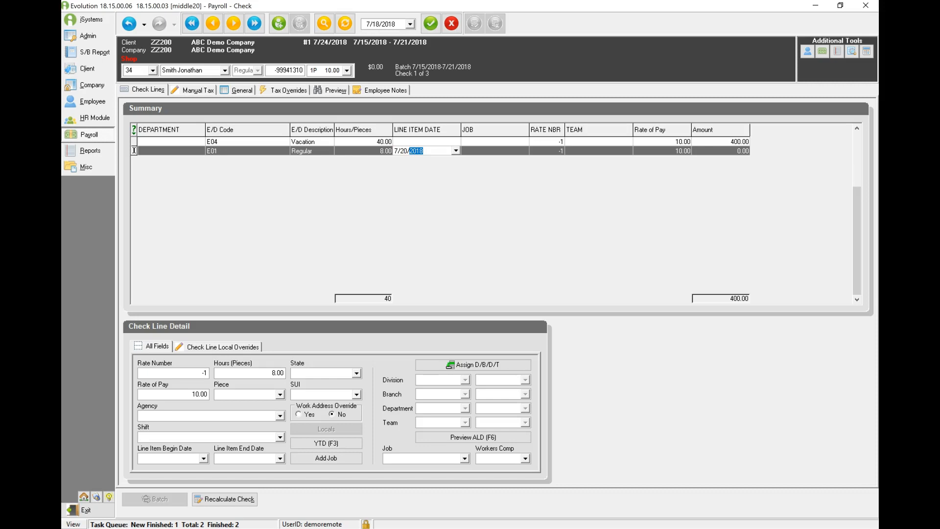
Assign job 17-123 and team 1 to the 7/20/2018 line and commit the check changes
key(Tab)
click(608, 153)
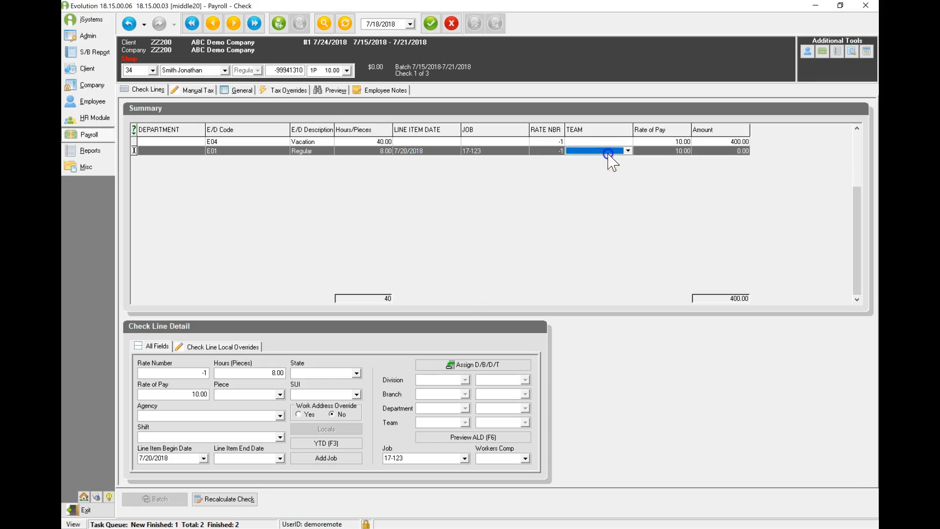
click(608, 152)
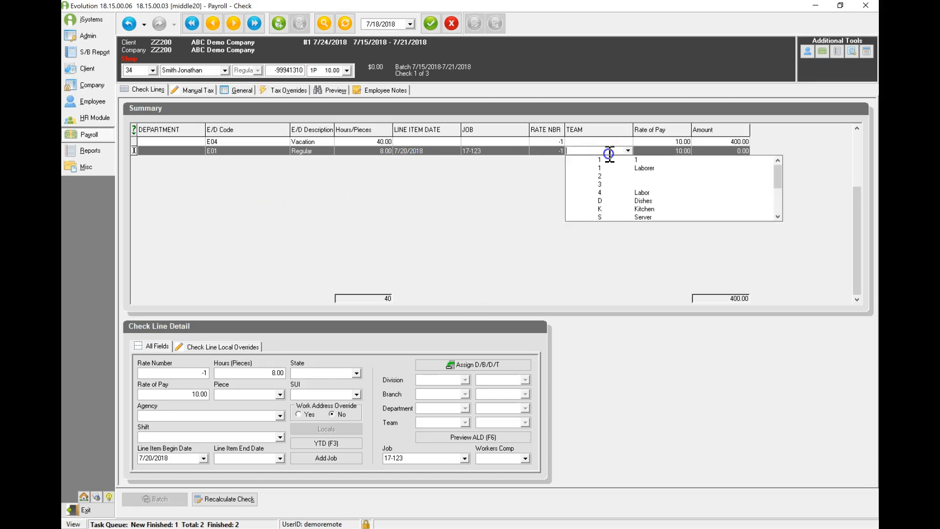
click(644, 169)
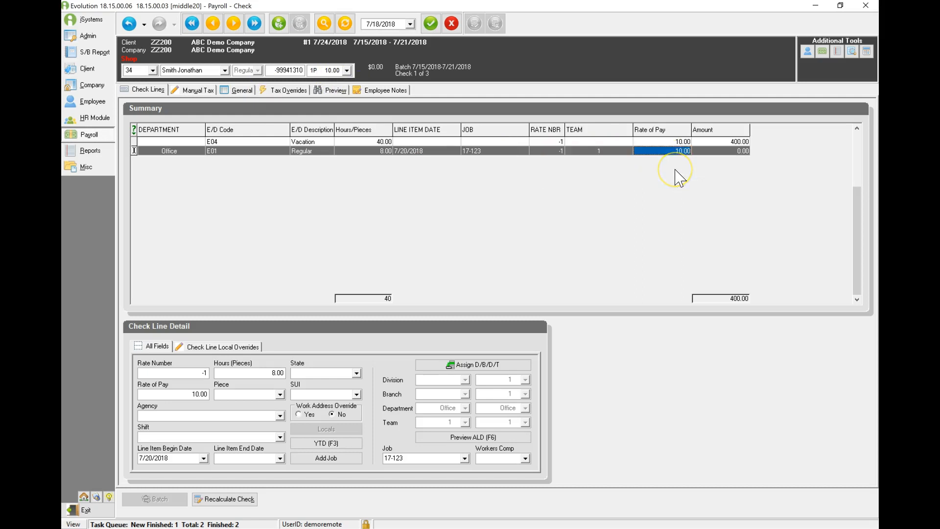
key(Tab)
key(Tab)
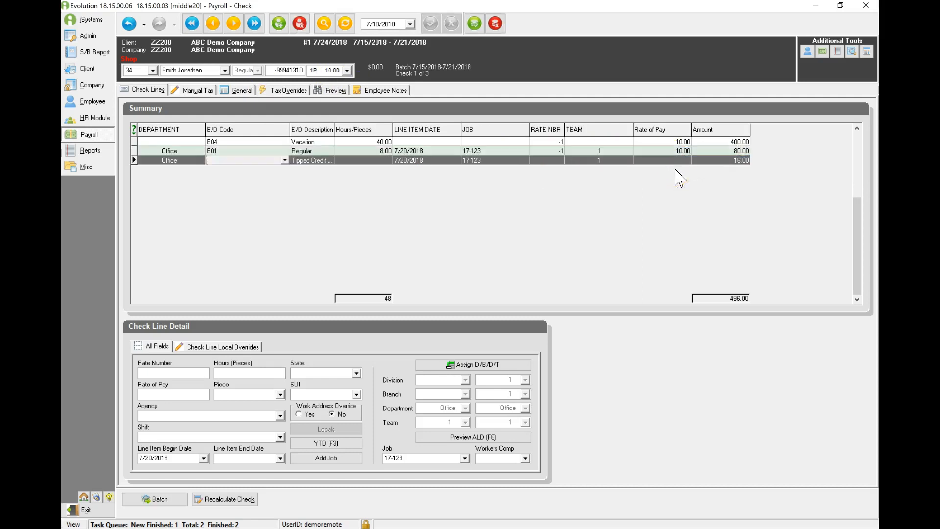
click(474, 23)
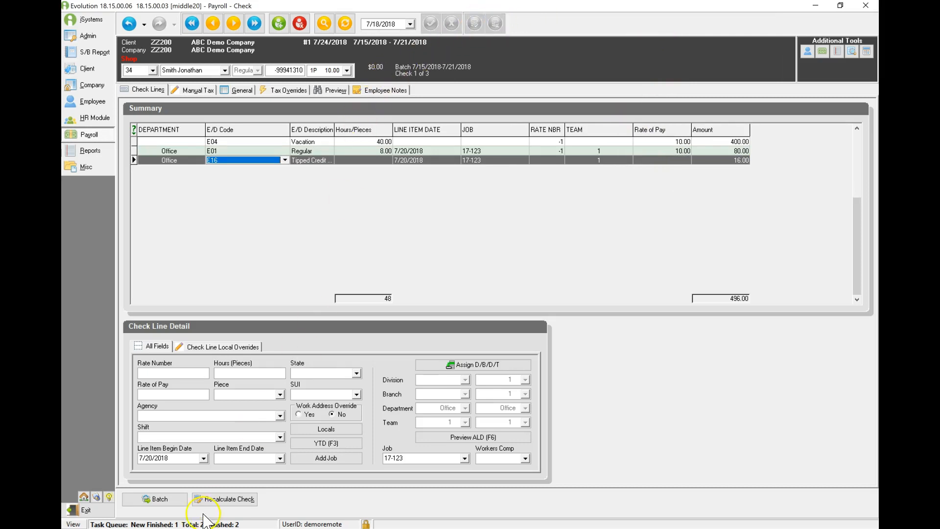
Return to the batch and pre-process the 7/24/2018 payroll
click(156, 499)
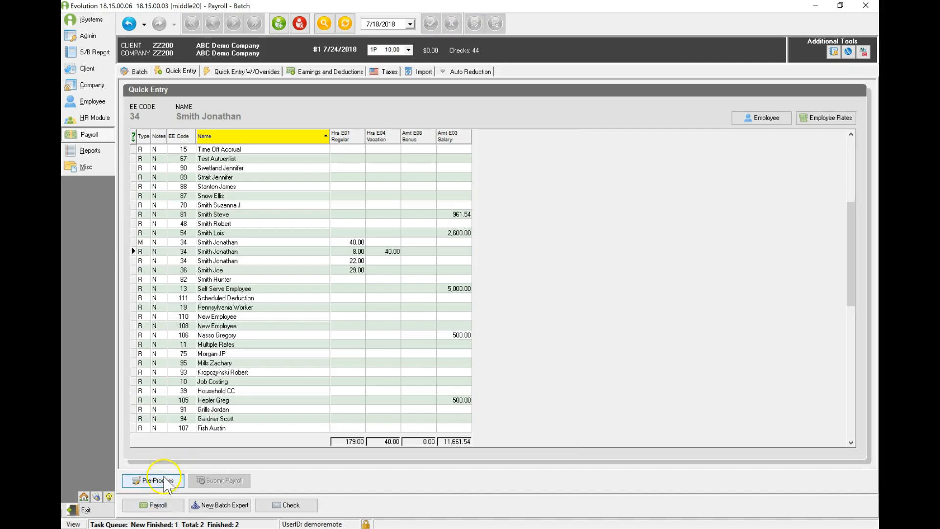
click(153, 480)
click(436, 292)
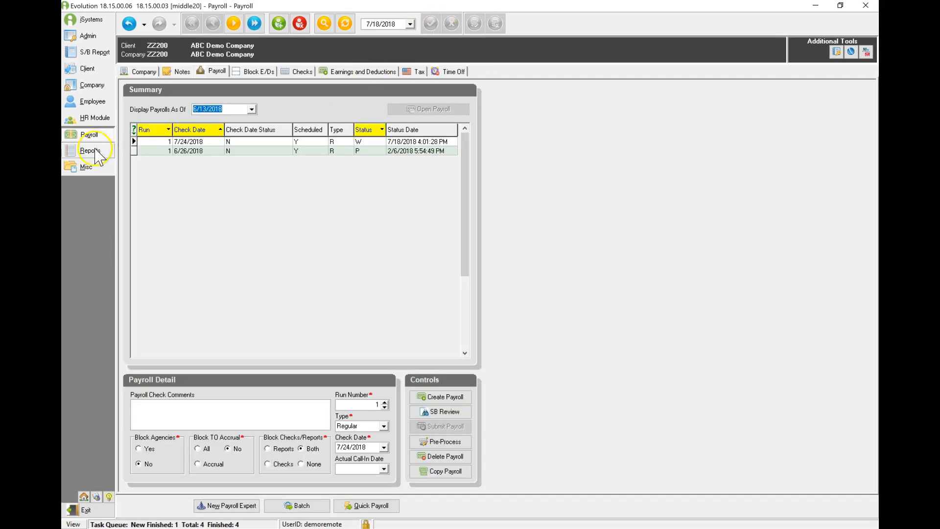
Open the company's reports to run and select the Job Costing (S554) report
click(91, 155)
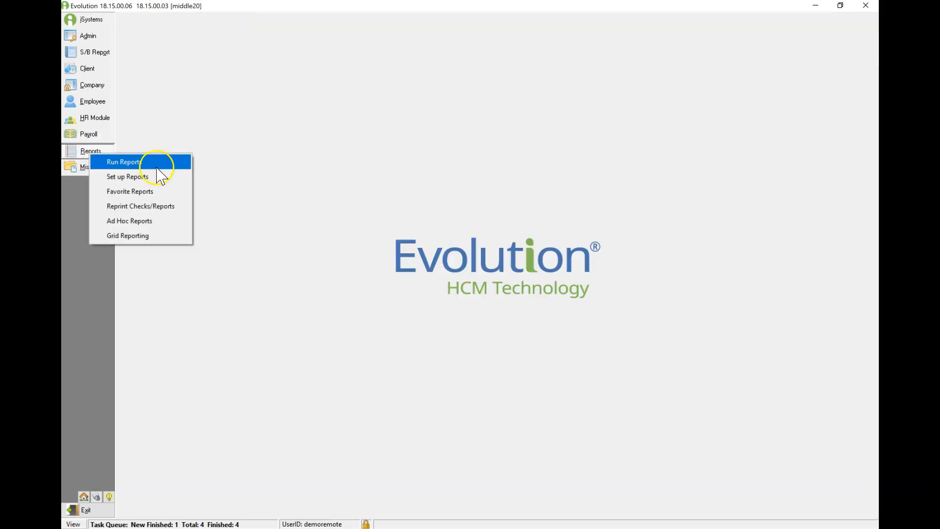
click(154, 163)
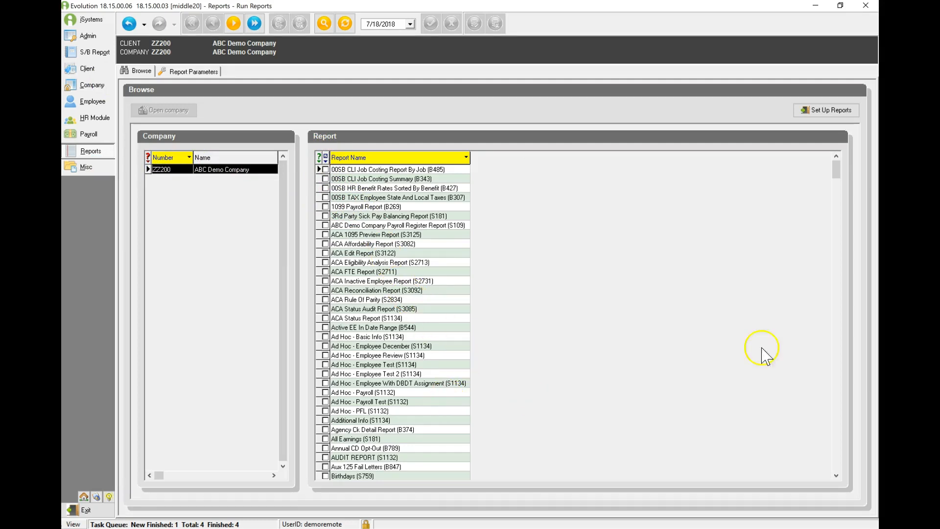
drag(836, 170, 838, 339)
click(326, 309)
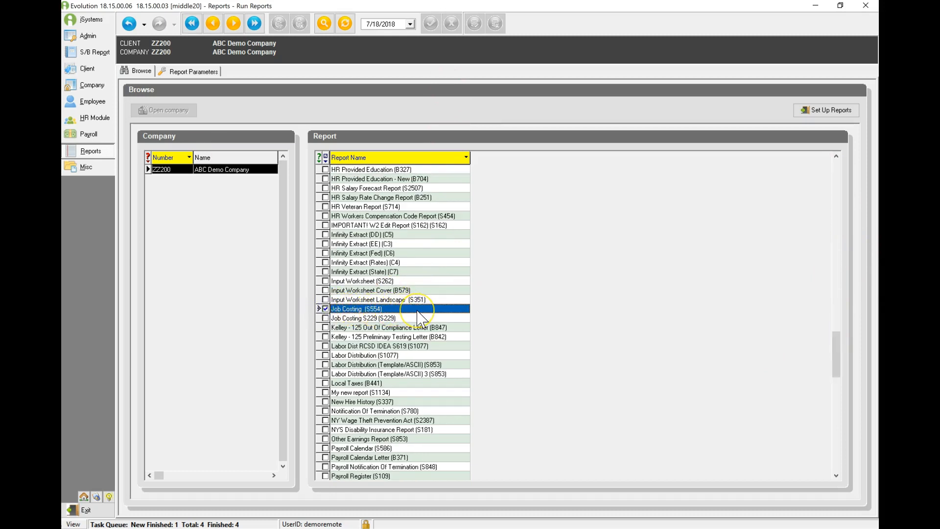
Run the Job Costing report through the queue for the 7/24/2018 payroll
click(181, 71)
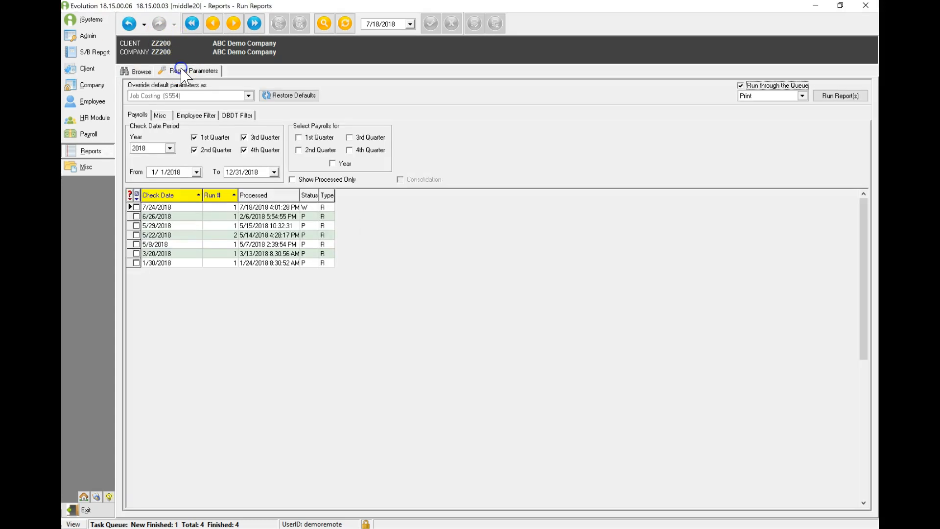
click(137, 207)
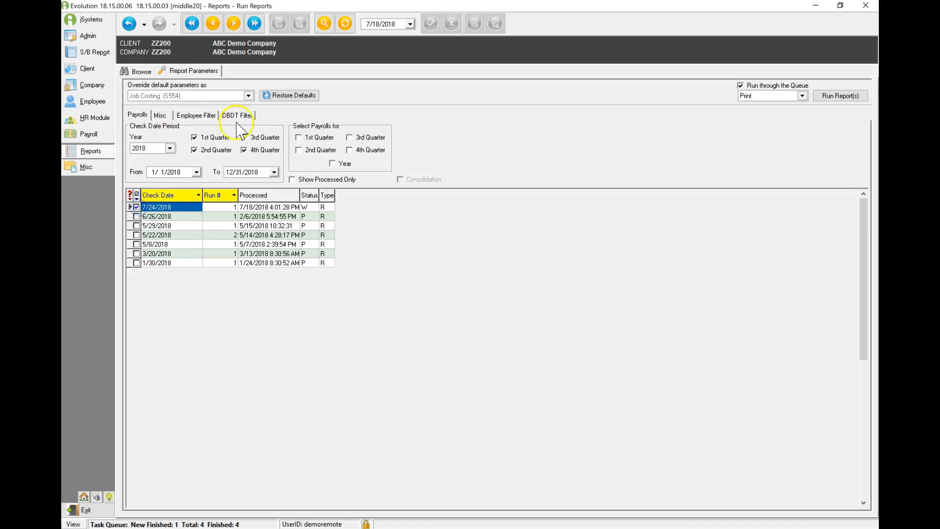
click(851, 97)
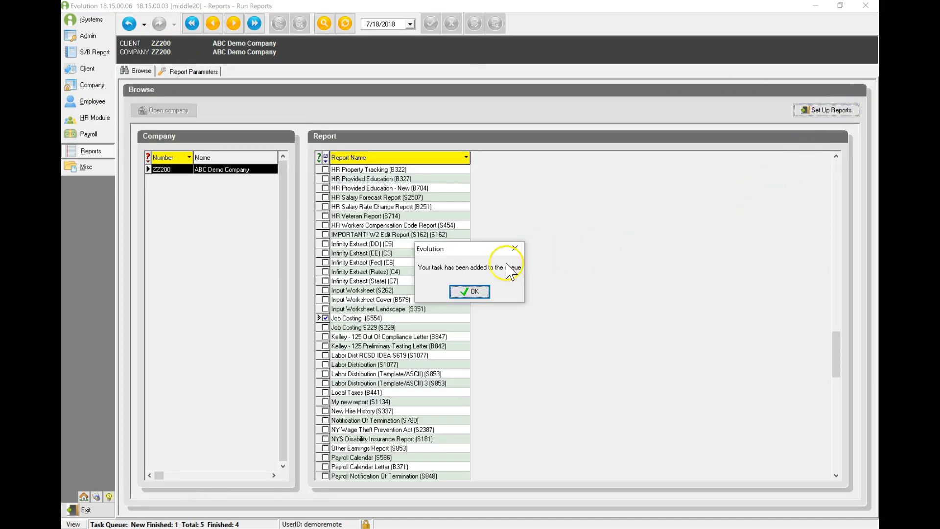
click(470, 292)
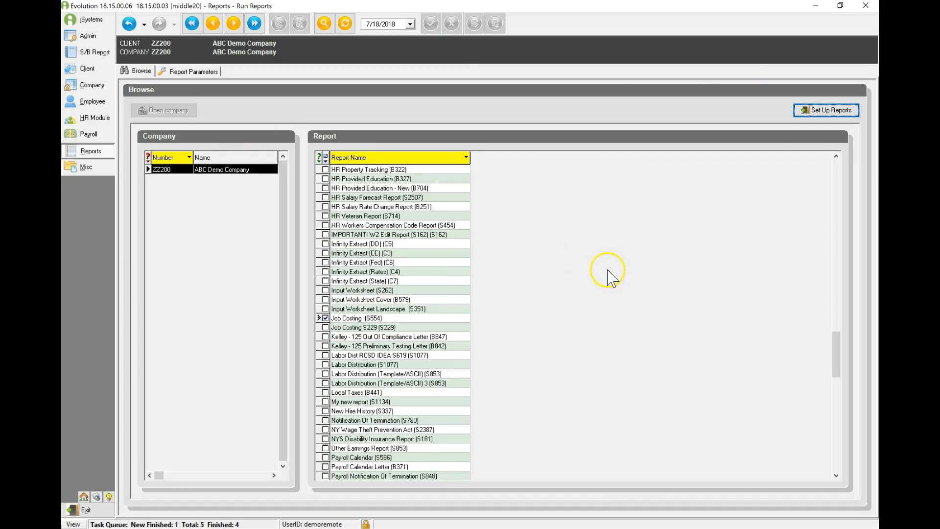
Run the favorite Certified Payroll Report (S518) through the queue for the last waiting payroll
click(81, 134)
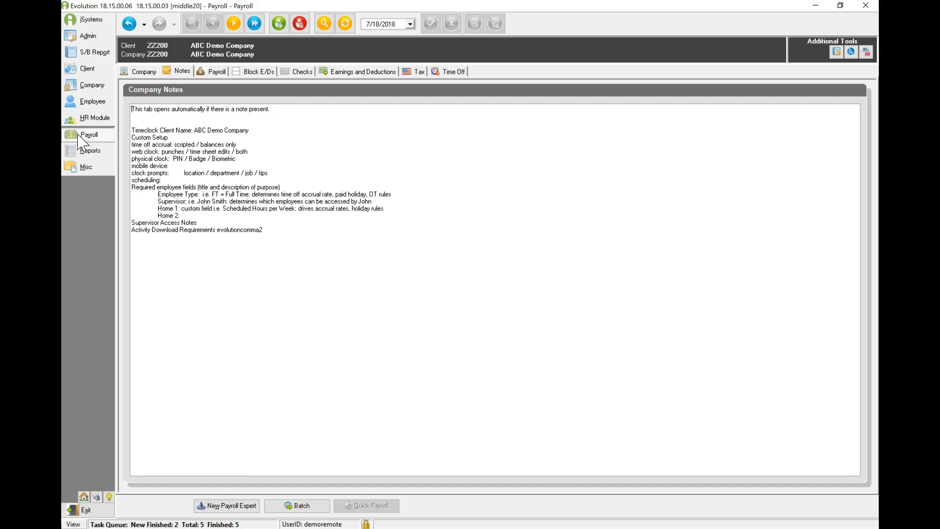
click(837, 53)
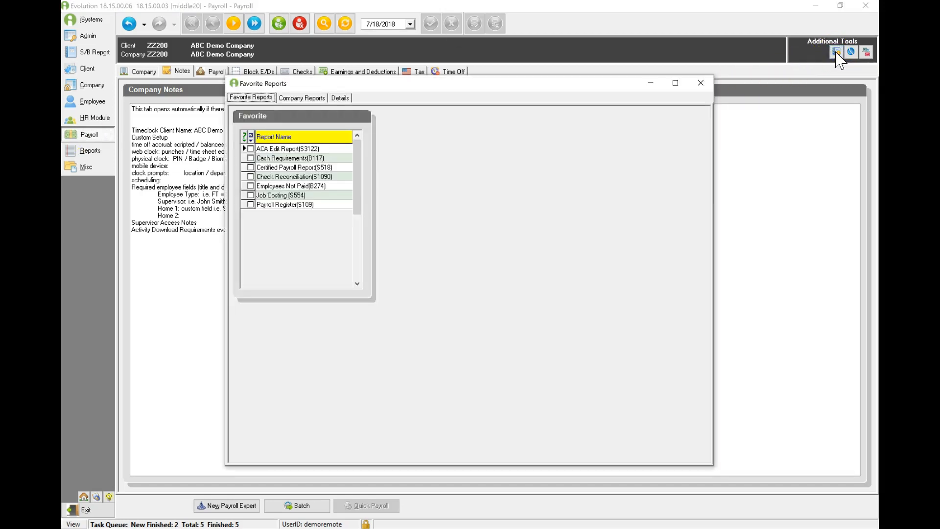
click(250, 168)
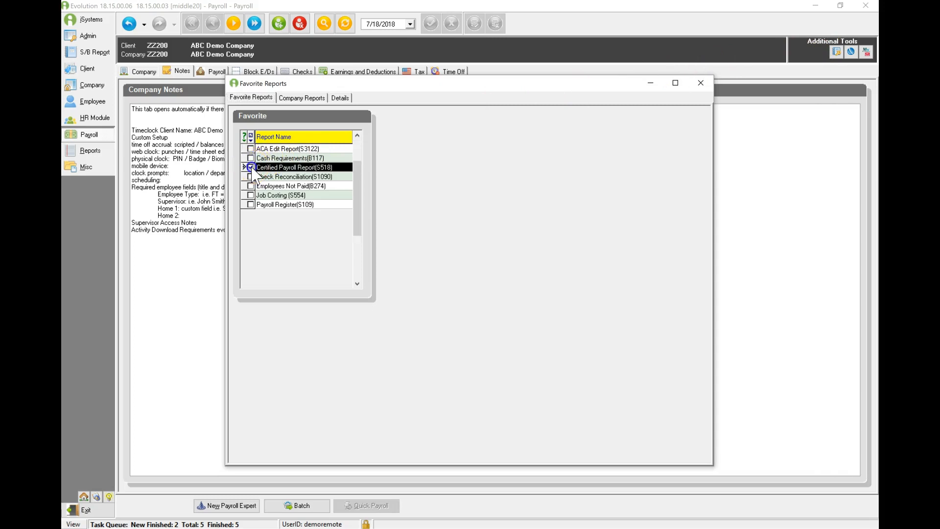
click(340, 97)
click(255, 191)
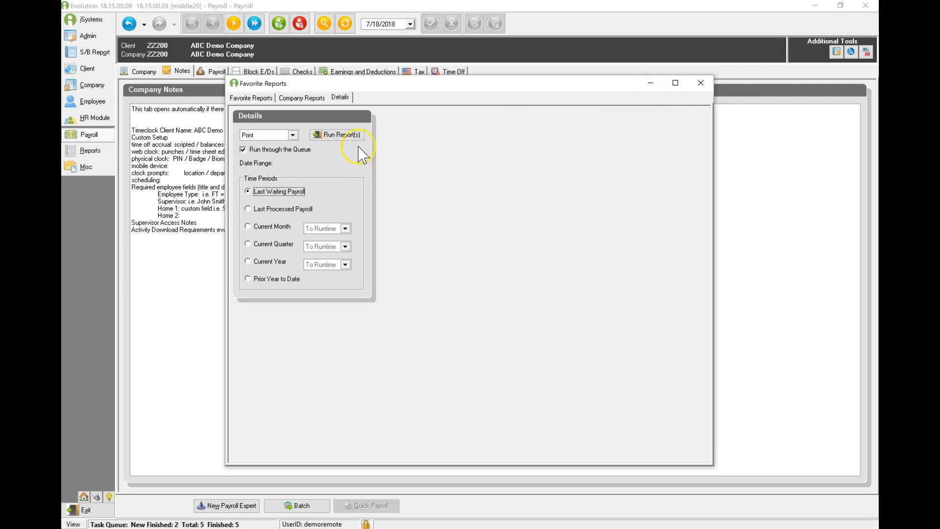
click(342, 136)
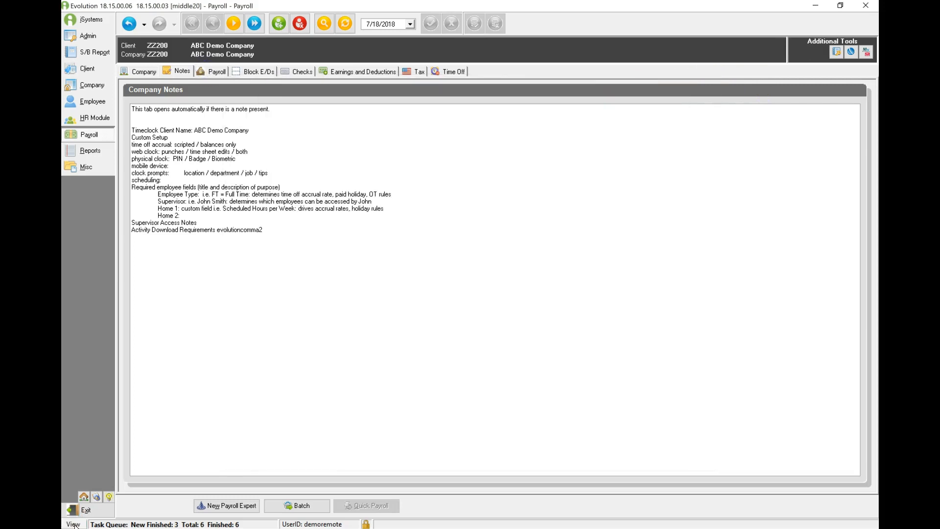
Open the task queue and view the most recent ZZ200 Job Costing report
click(73, 524)
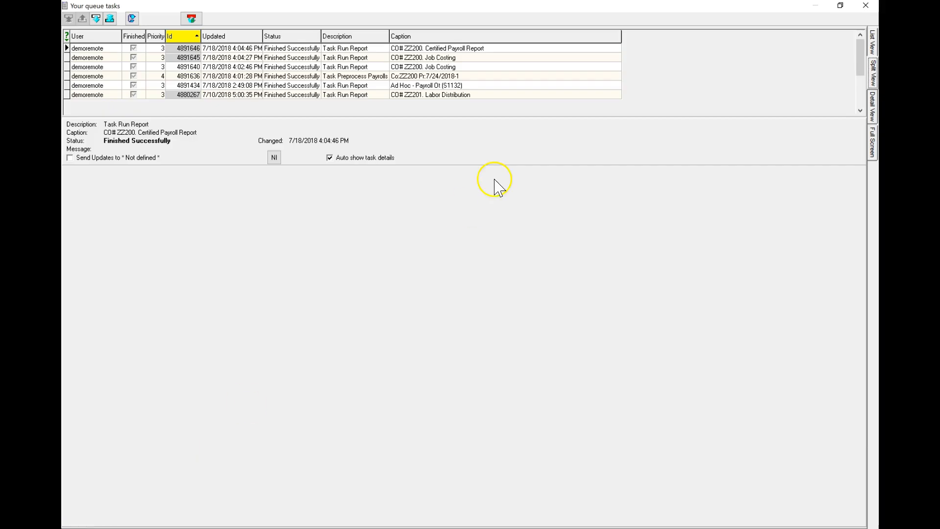
click(494, 58)
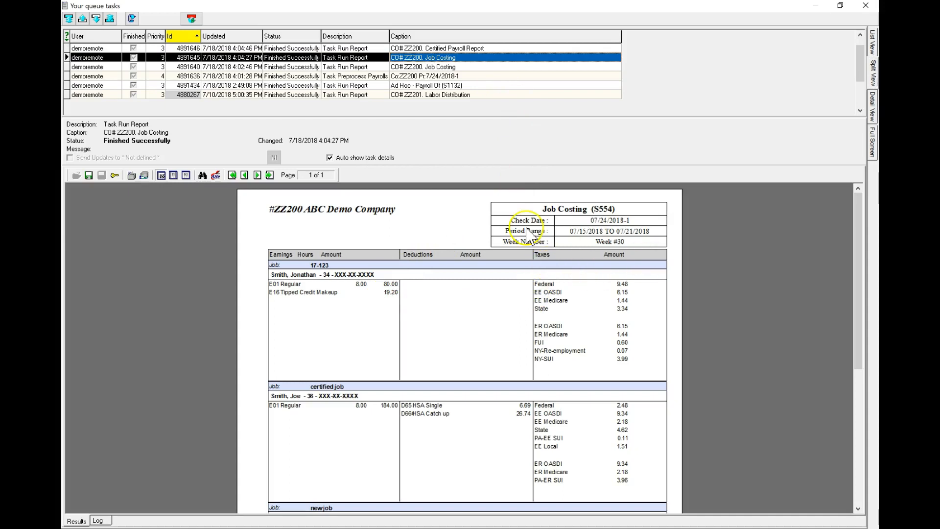